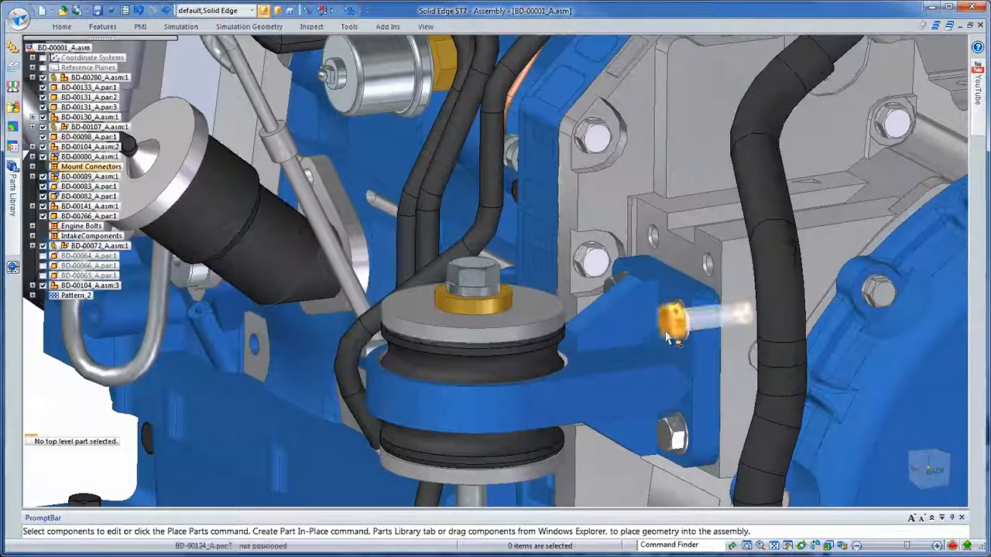
- Select the mount's bolts and washers in Mount Connectors through their constraints, and add the mount subassembly BD-00080_A.asm:1
click(669, 339)
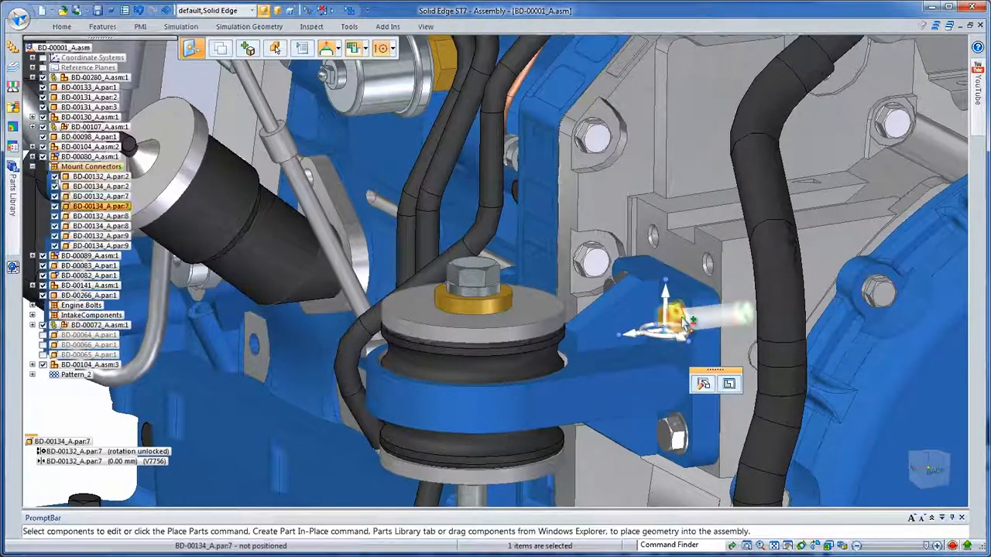
click(686, 319)
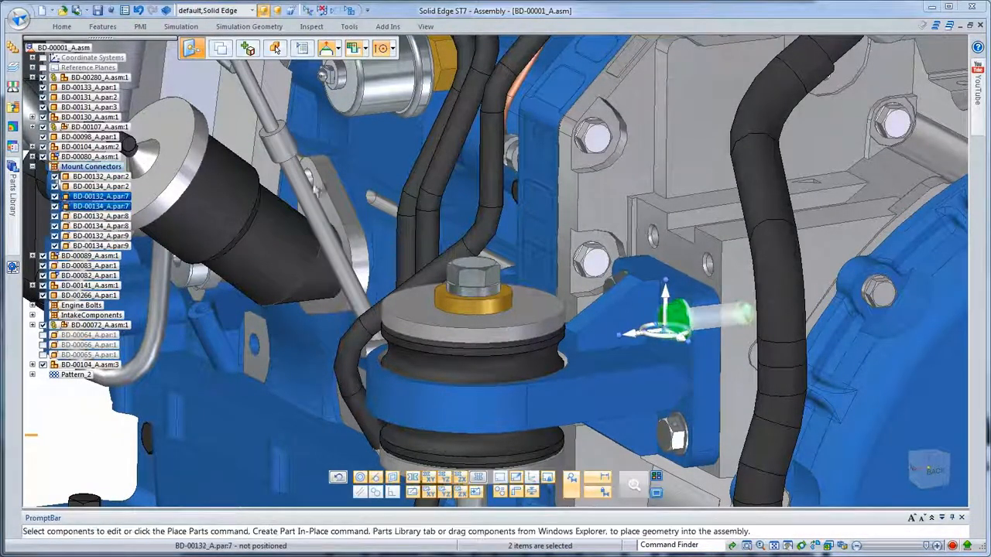
click(66, 26)
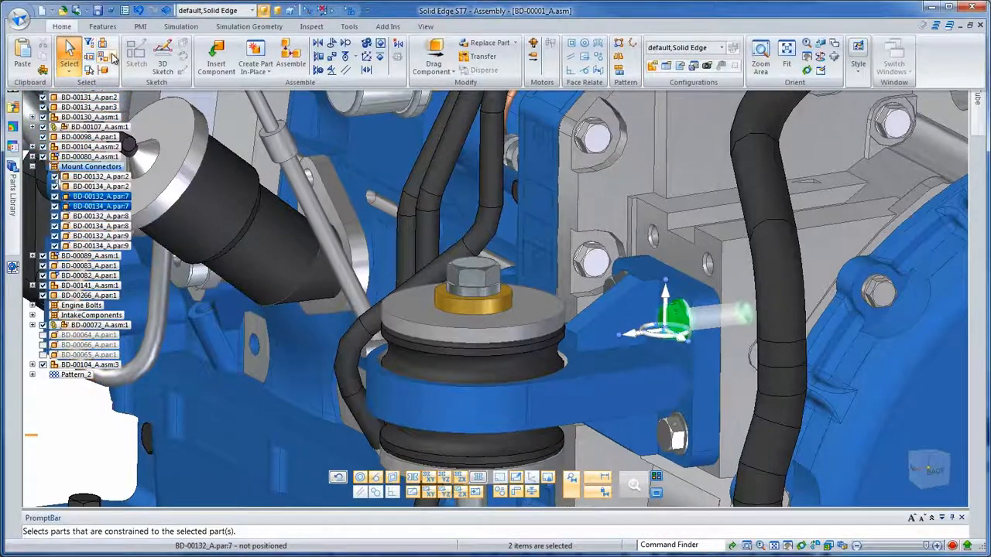
click(113, 60)
click(133, 96)
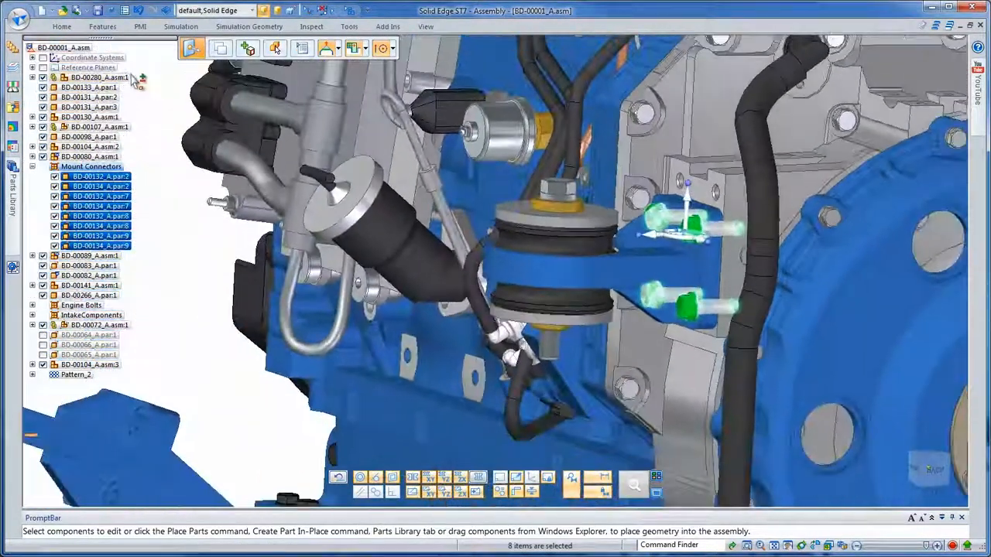
ctrl+click(117, 157)
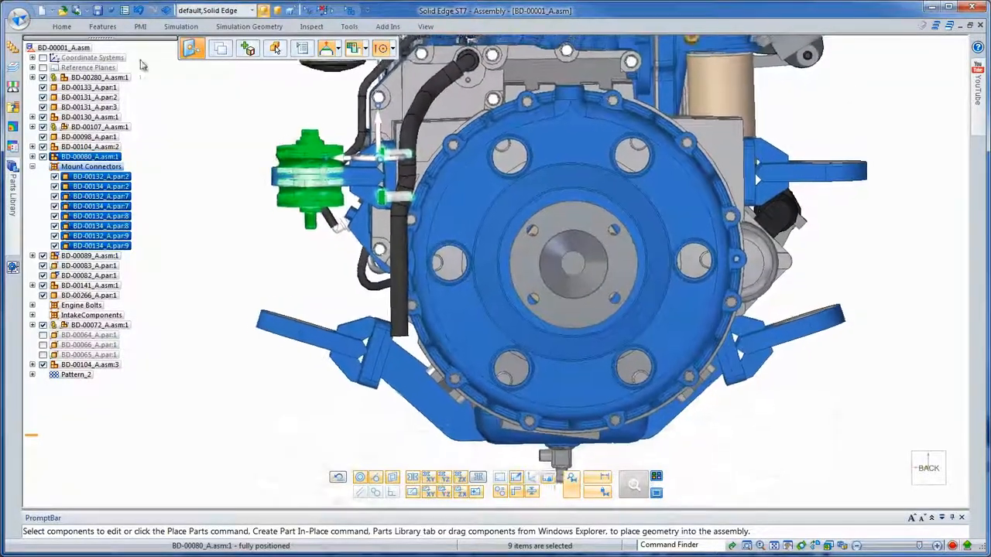
- Duplicate the selected mount components from their bracket arm to all matching bracket arms on the engine
click(62, 26)
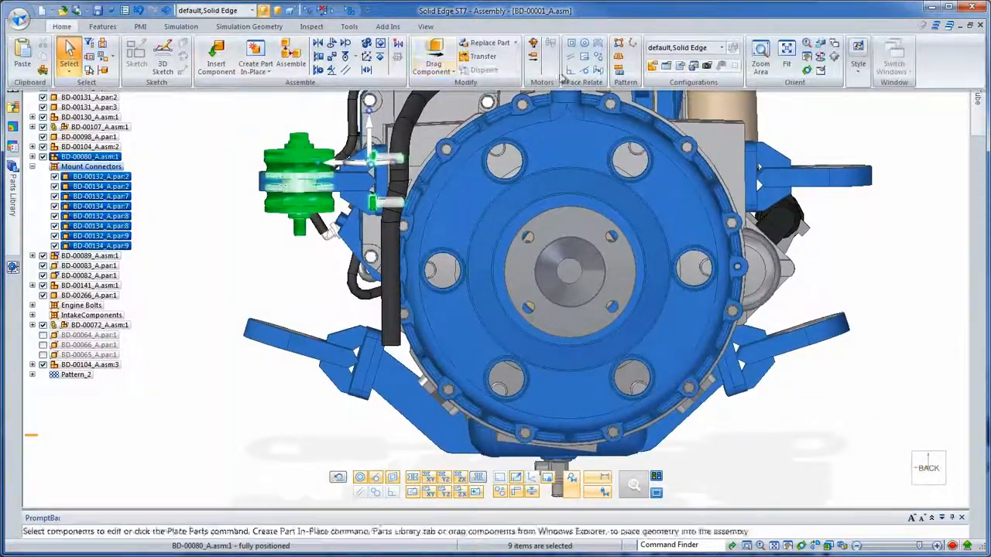
click(618, 57)
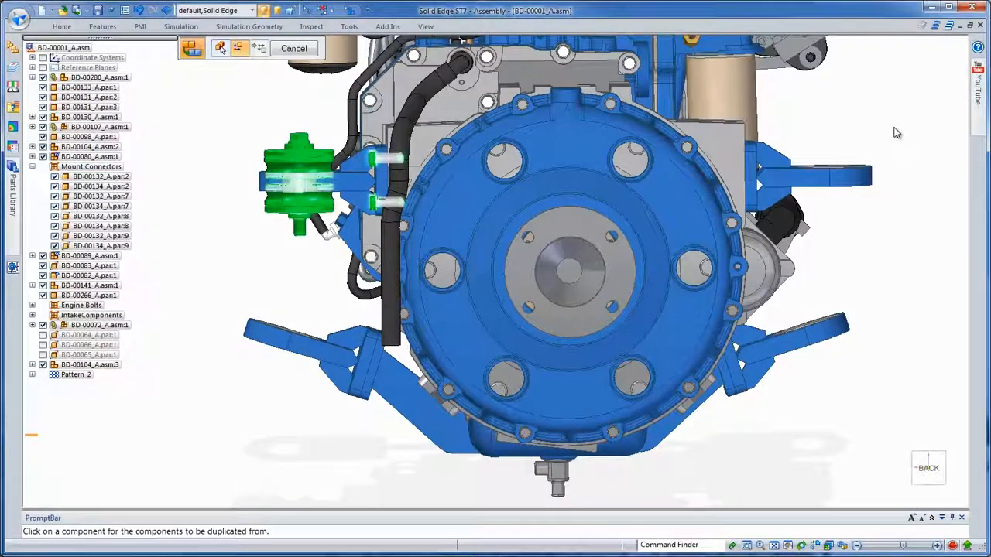
click(292, 187)
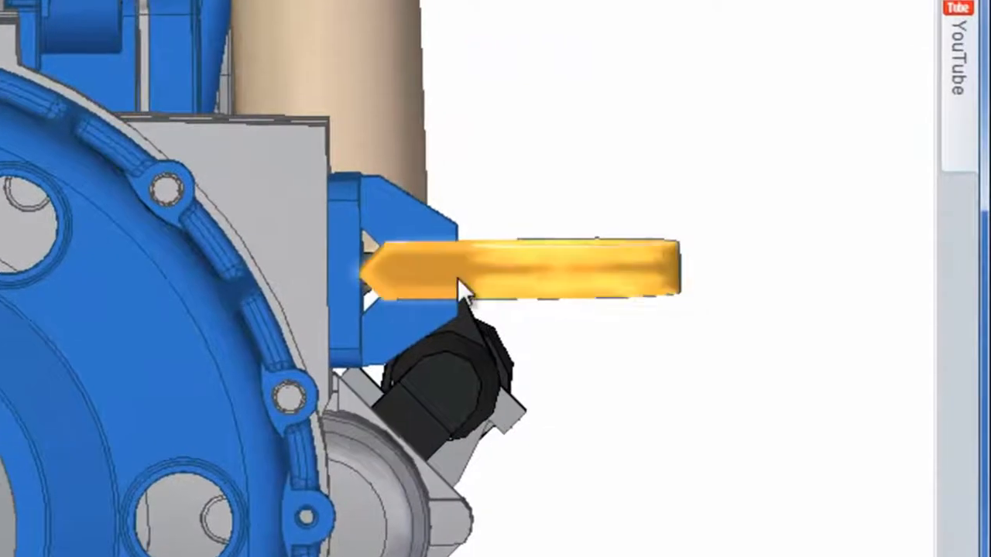
click(779, 180)
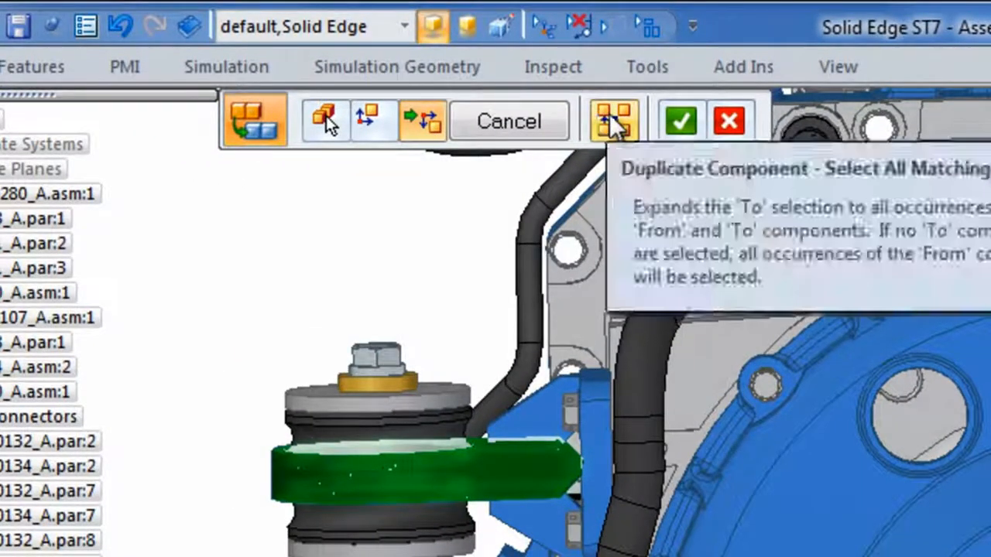
click(611, 116)
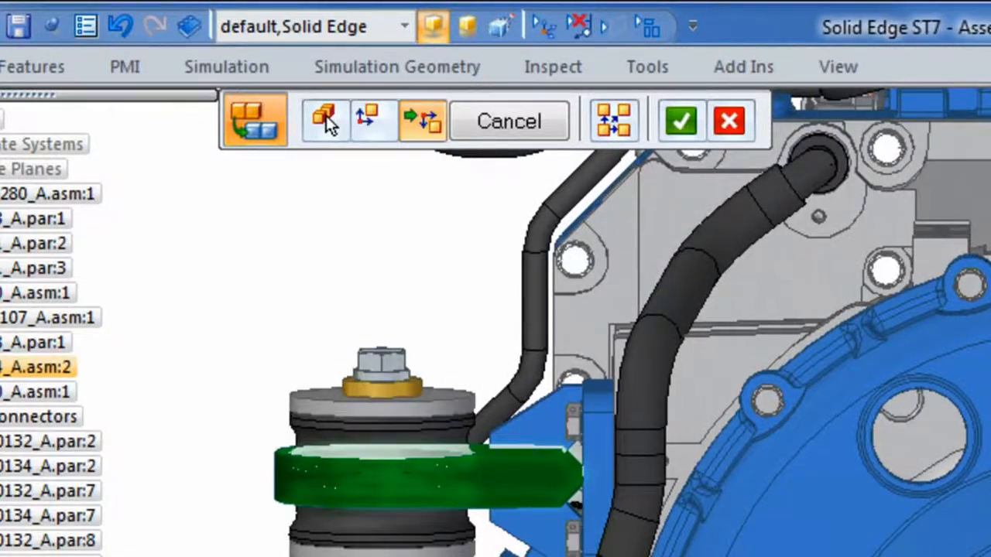
key(Return)
click(325, 115)
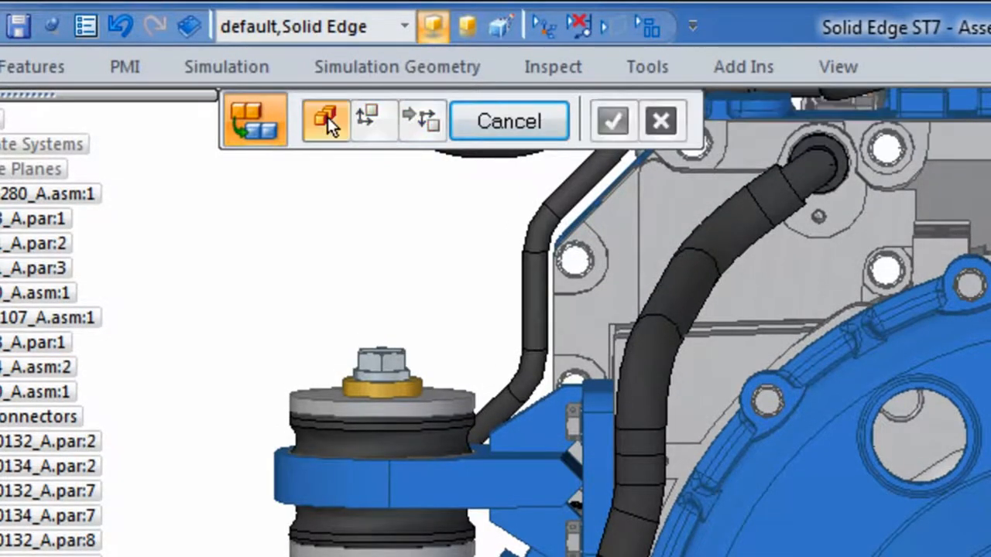
key(Escape)
key(Escape)
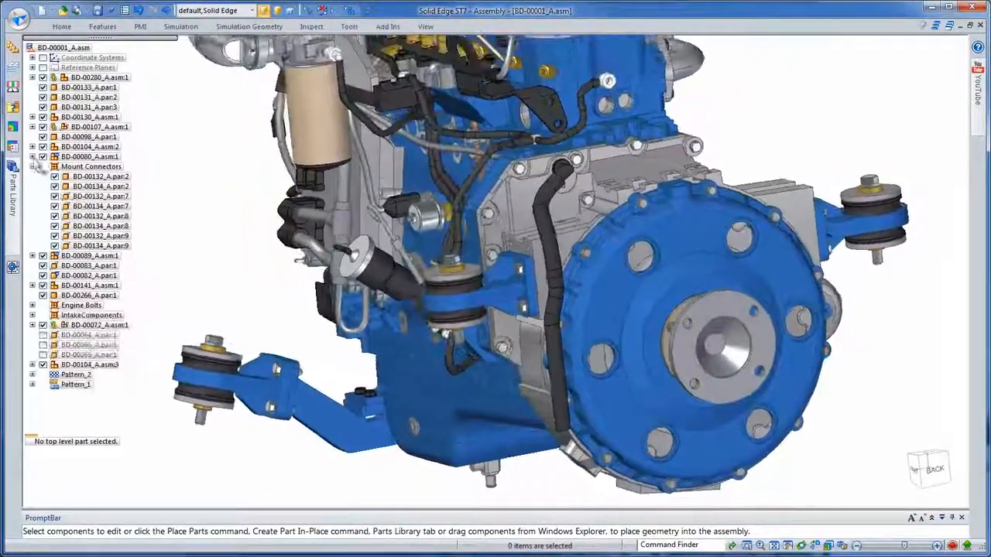
- Apply the 3-Waste Gate configuration and open the turbocharger subassembly BD-00234_A.asm on its own
click(32, 166)
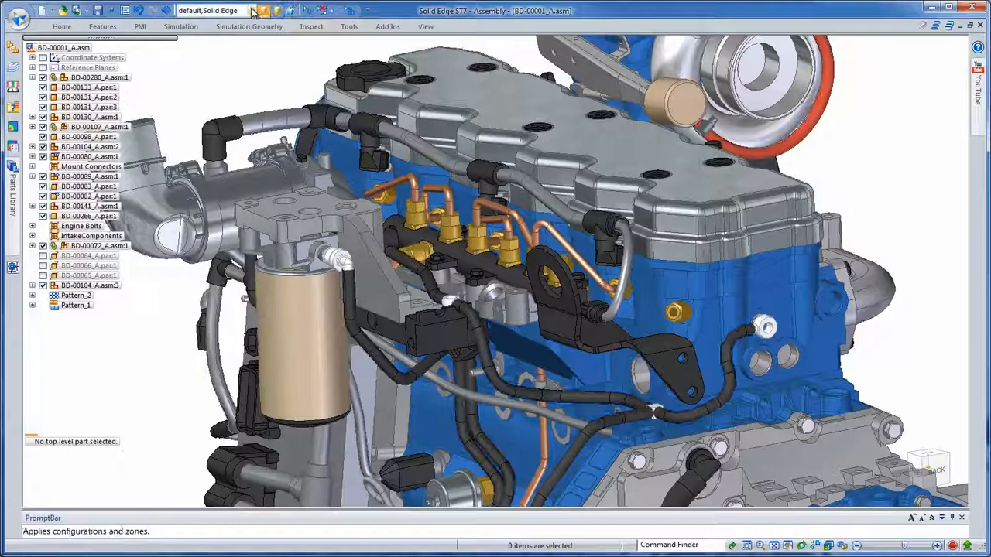
click(253, 10)
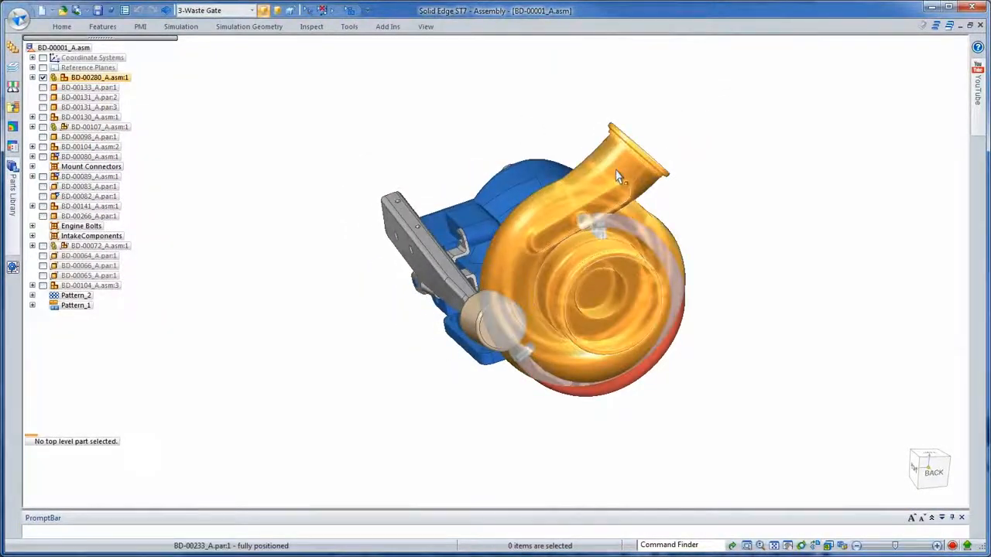
click(616, 174)
click(130, 168)
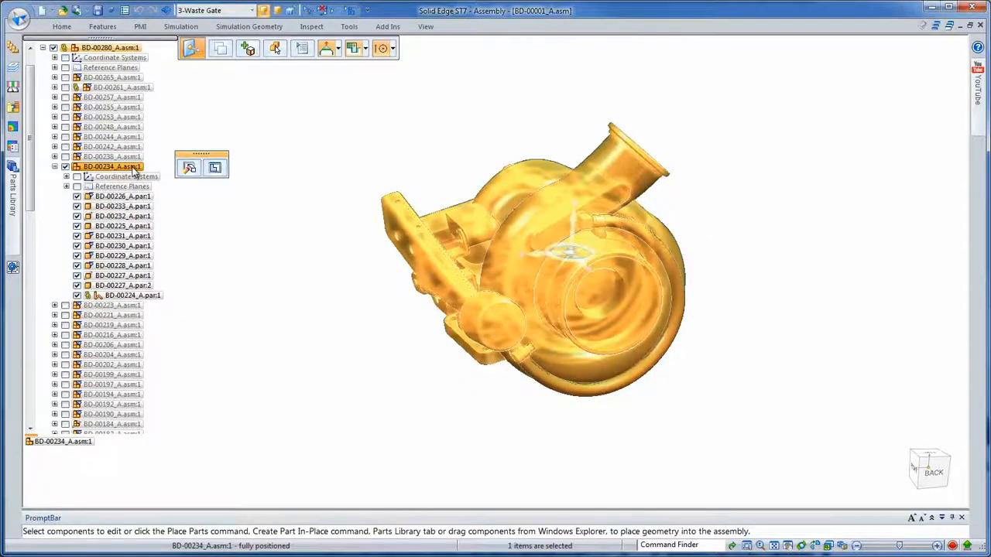
right_click(132, 168)
click(164, 356)
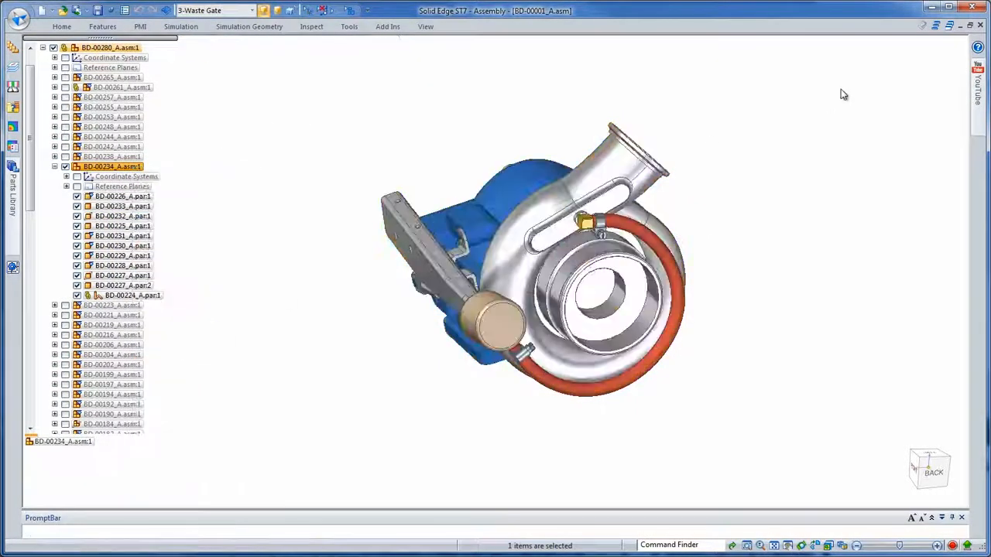
- Send the turbocharger to KeyShot for rendering and open the KeyShot library
middle_drag(827, 93, 850, 123)
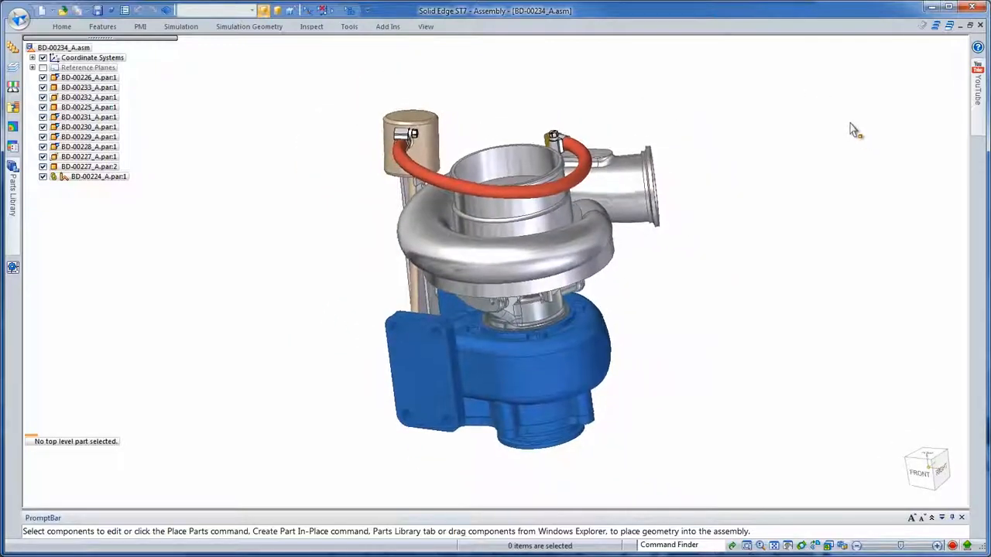
click(734, 58)
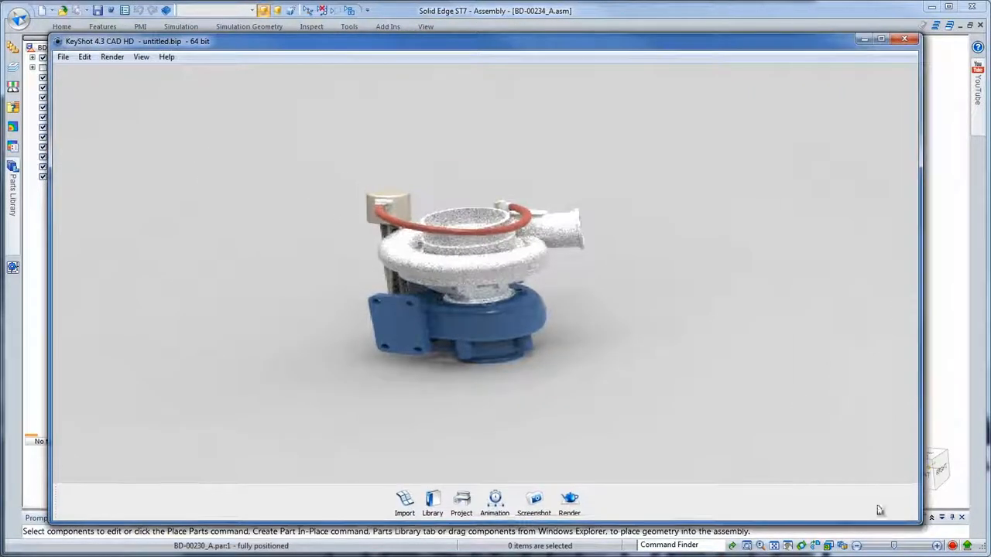
click(438, 503)
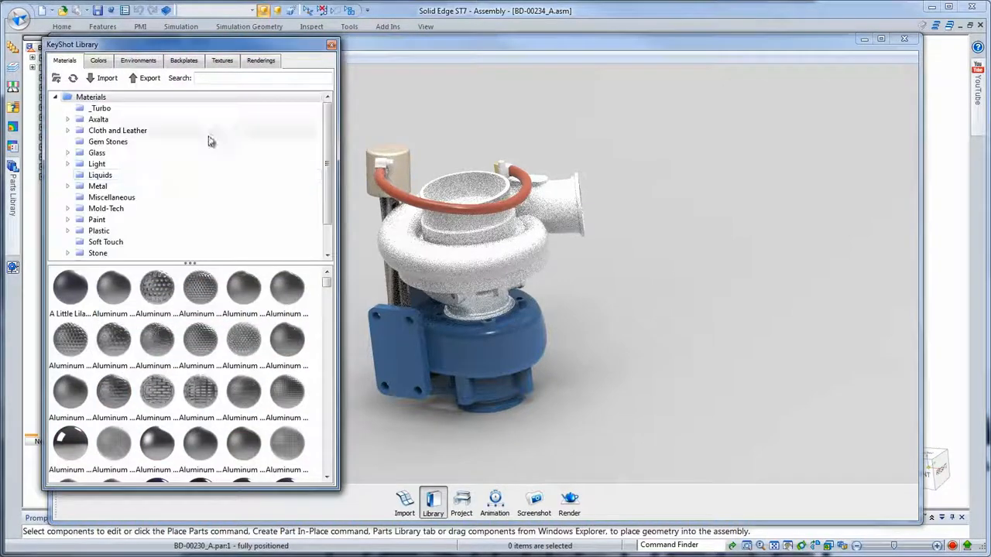
- Apply _Turbo materials: blue anodized to the lower housing, black chrome to the upper housing, and stainless steel to the center section
click(100, 109)
drag(71, 287, 482, 360)
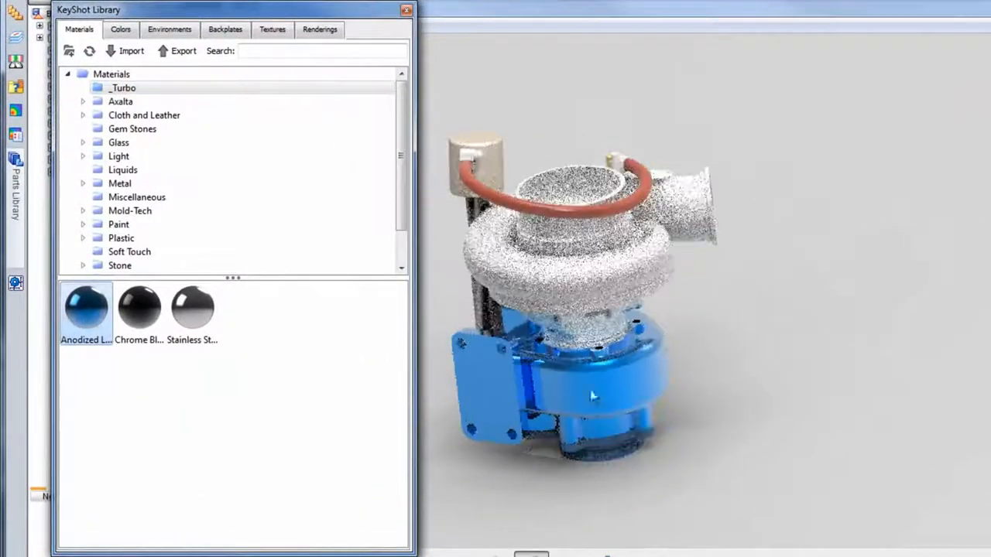
drag(147, 317, 549, 259)
drag(192, 317, 588, 327)
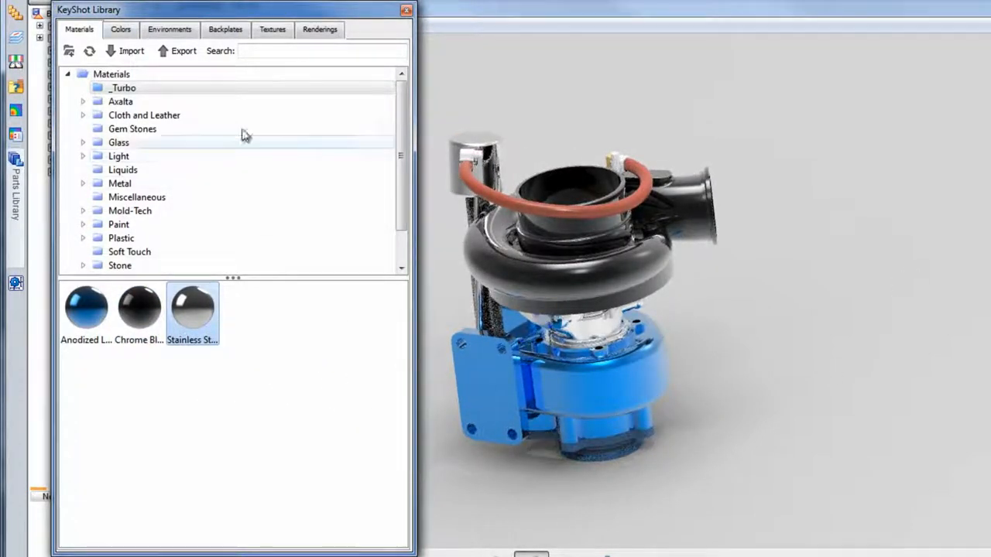
- Look through the library's colors, environments and backplates, and close the library
click(123, 29)
click(164, 31)
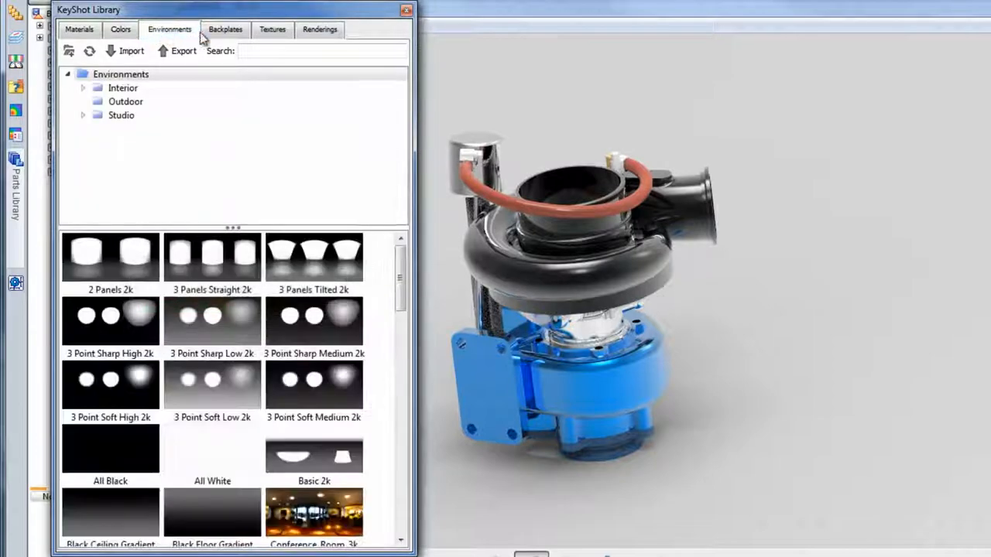
click(225, 31)
click(406, 10)
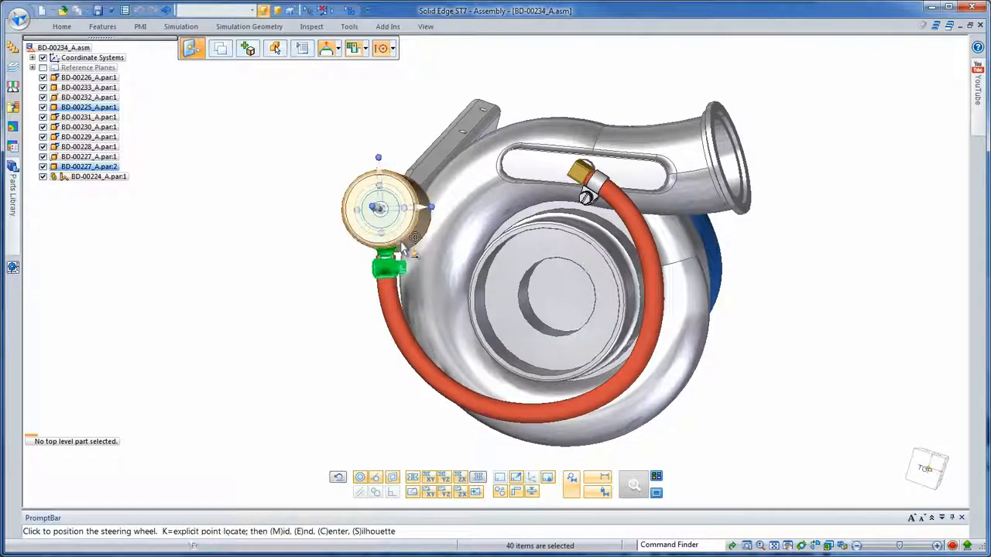
- Try rotating the canister's hose fitting and clamp about the canister axis in Solid Edge
click(431, 207)
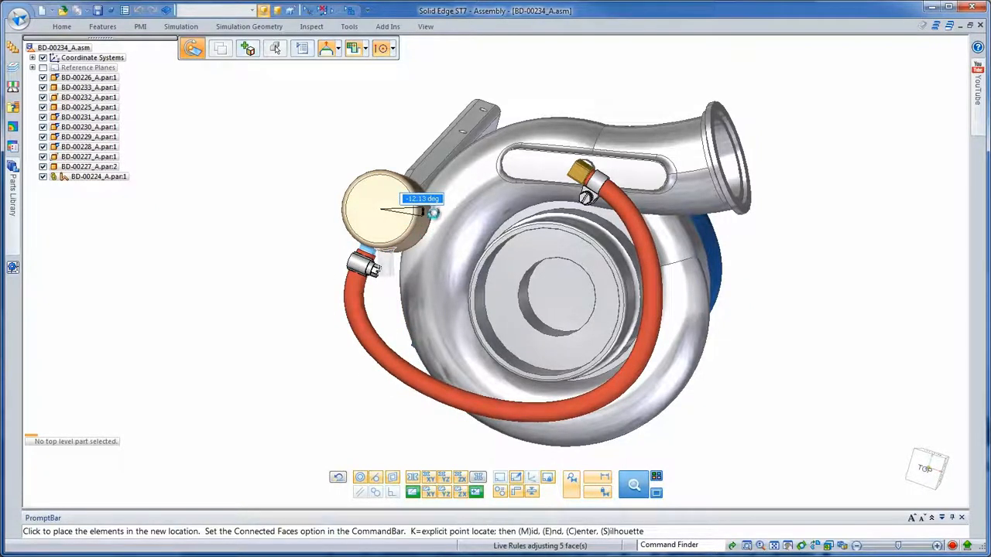
click(428, 121)
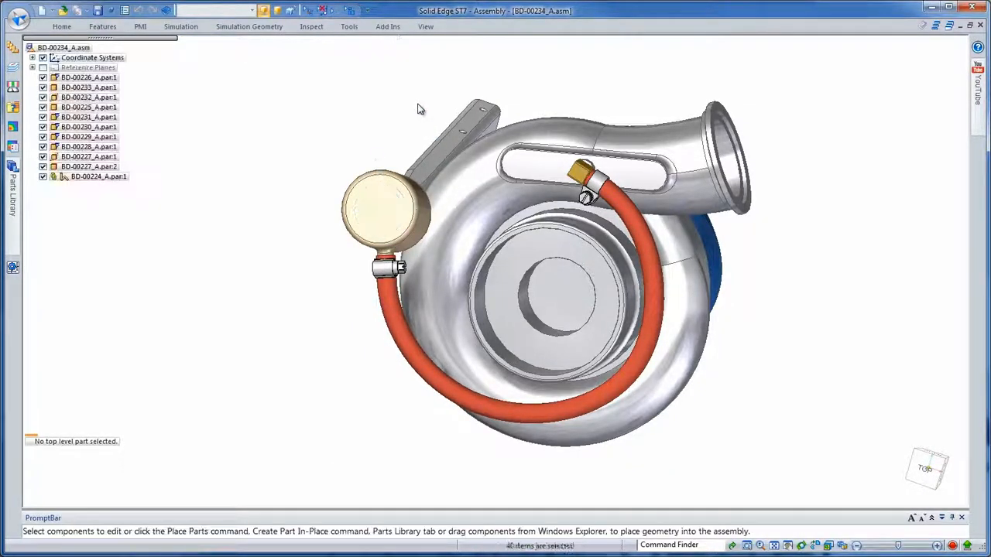
- Edit the red hose's path in XpresRoute and fix its curve length at 370 mm
click(349, 27)
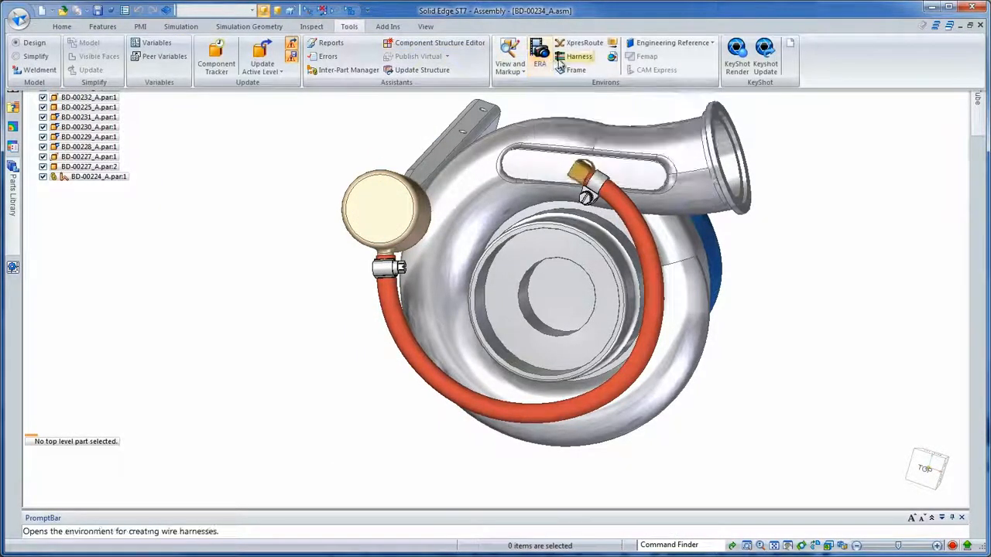
click(580, 45)
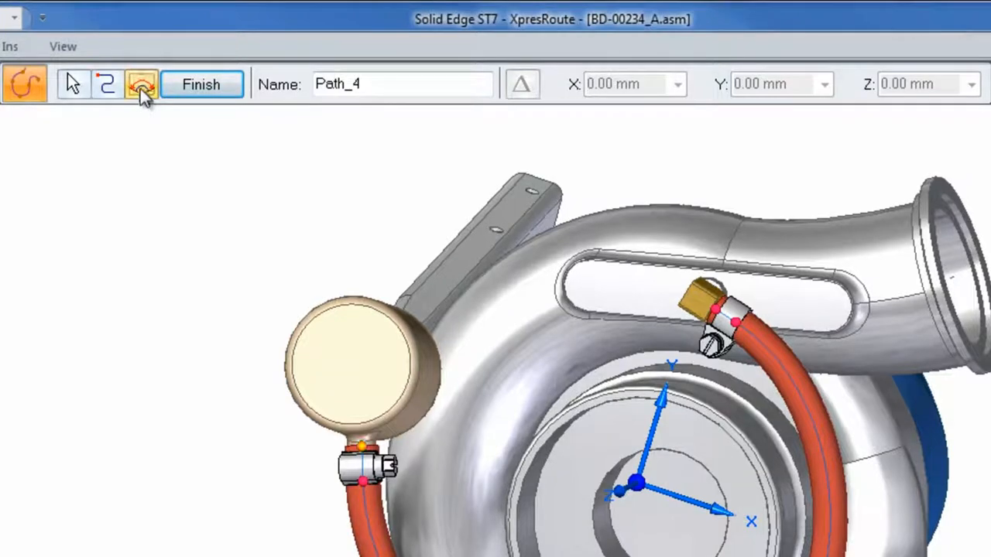
click(141, 85)
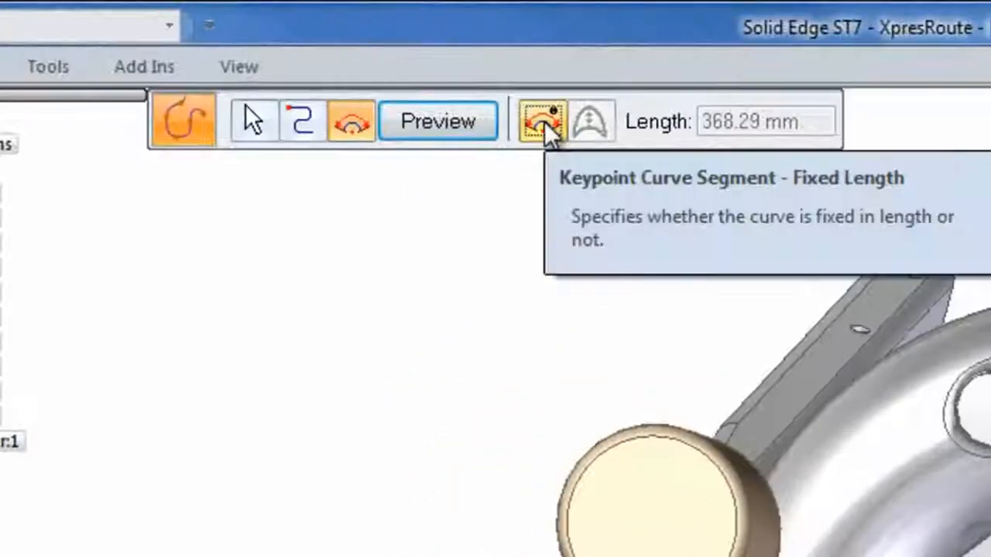
click(275, 83)
click(402, 90)
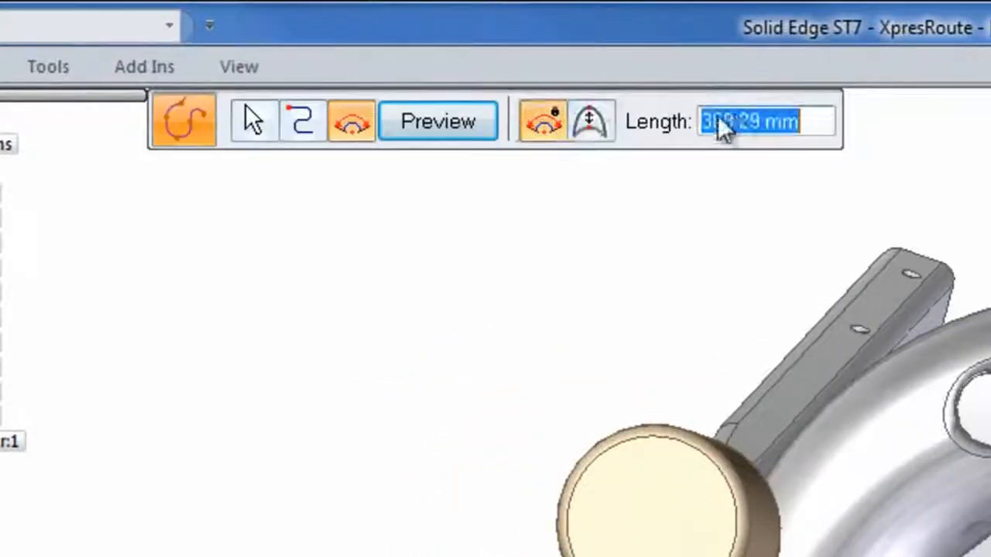
text(370)
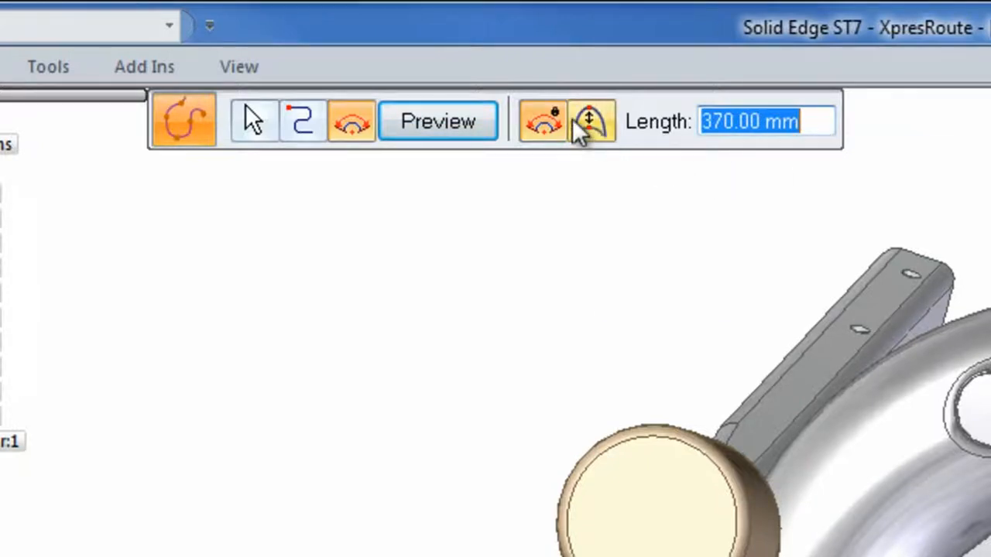
- Constrain the hose path's length change to the X axis, finish the path edit and leave XpresRoute
click(593, 129)
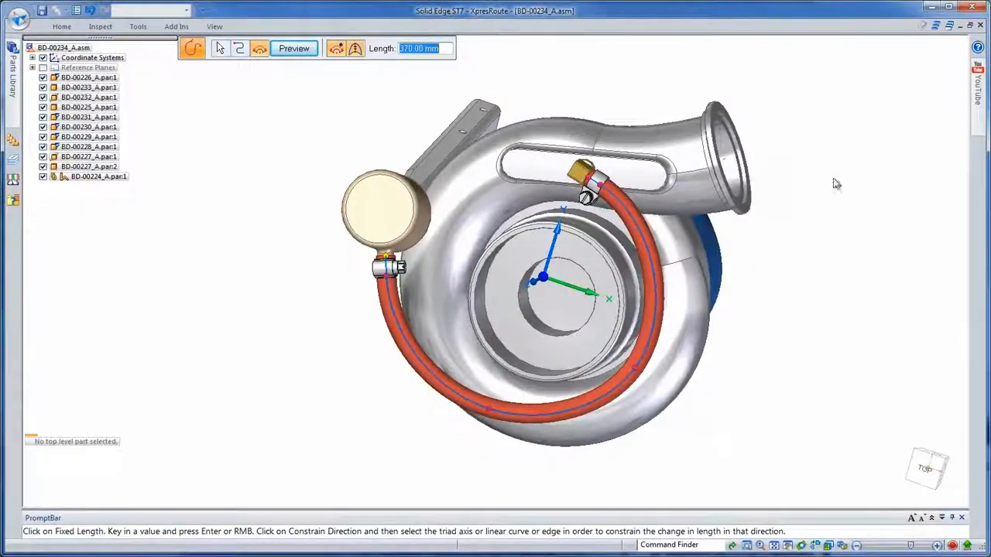
right_click(821, 114)
right_click(821, 115)
right_click(821, 115)
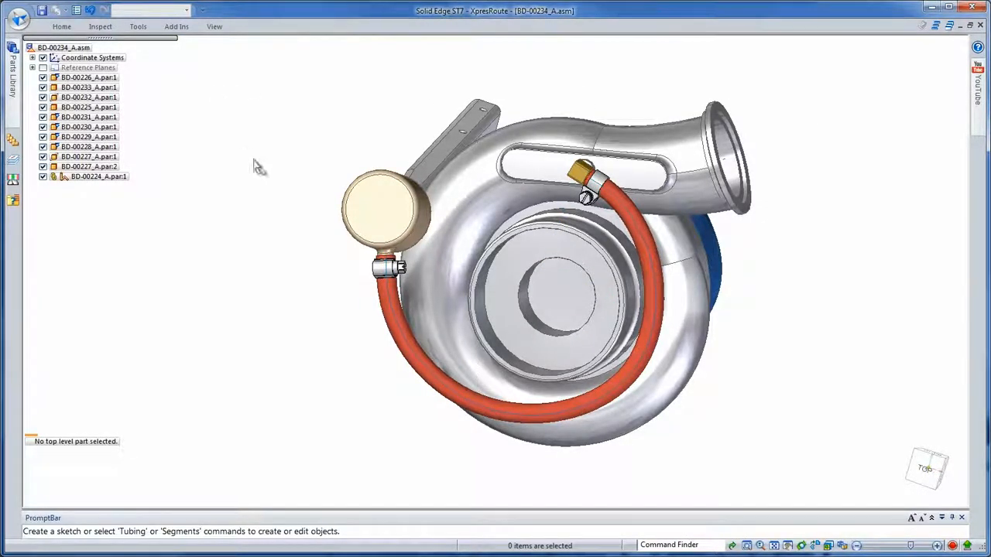
right_drag(256, 161, 227, 116)
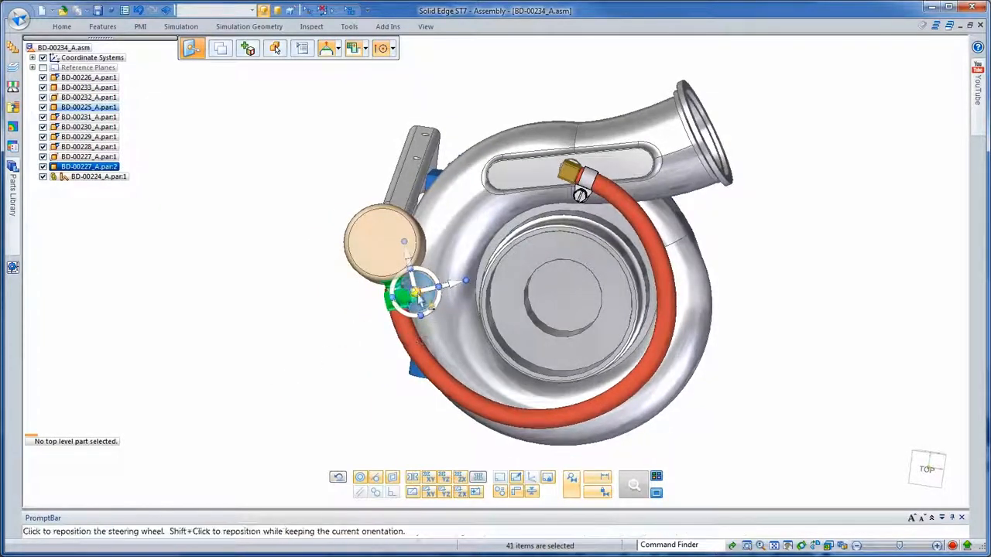
- Rotate the hose's canister-end fitting and clamp about the canister's center, keeping the fixed-length hose attached
drag(357, 284, 363, 287)
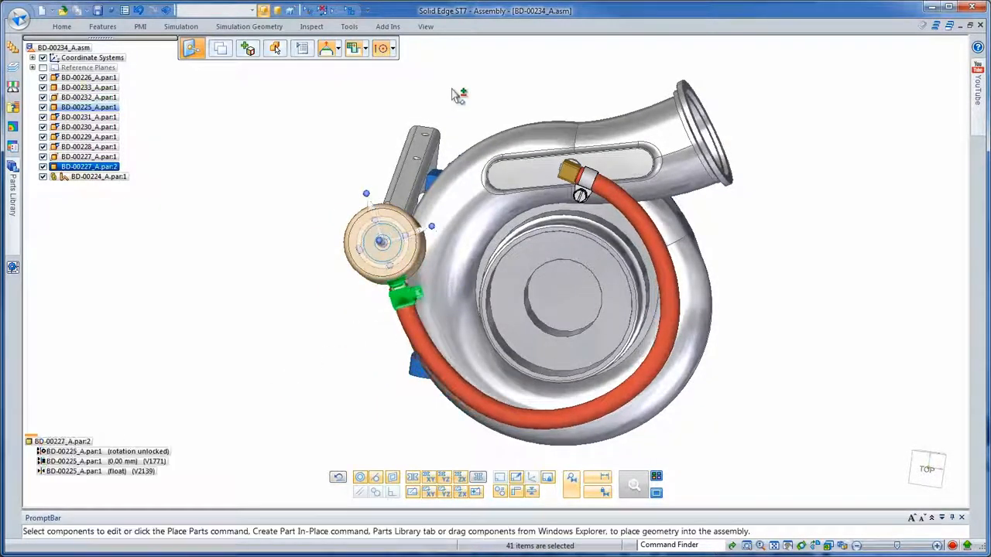
click(456, 95)
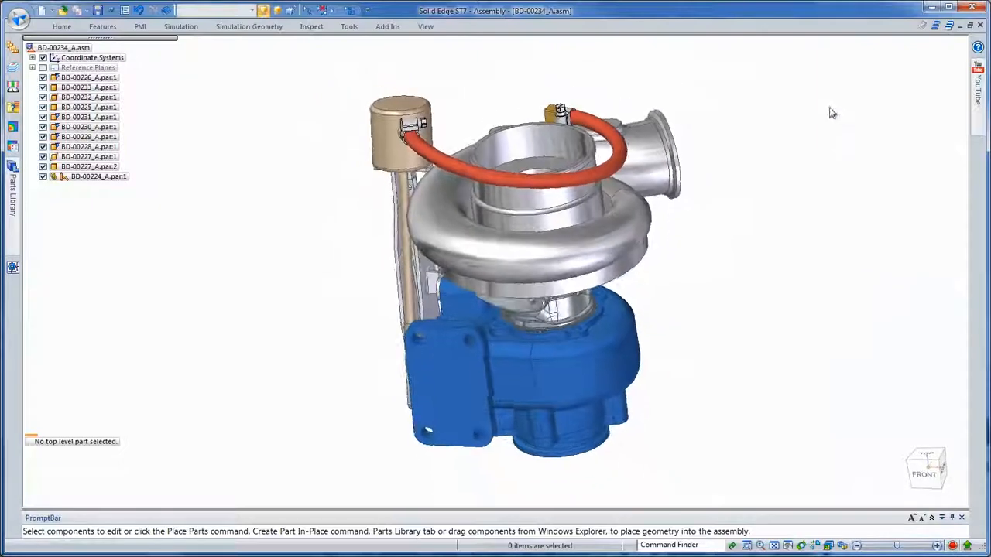
- Update the KeyShot rendering of the turbocharger with the adjusted hose, and close KeyShot discarding the changes
click(349, 26)
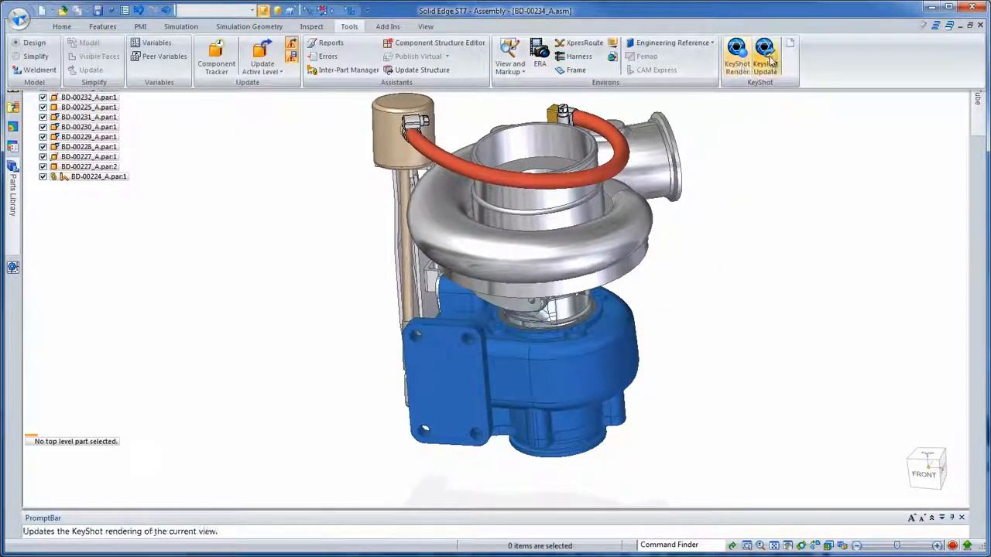
click(748, 53)
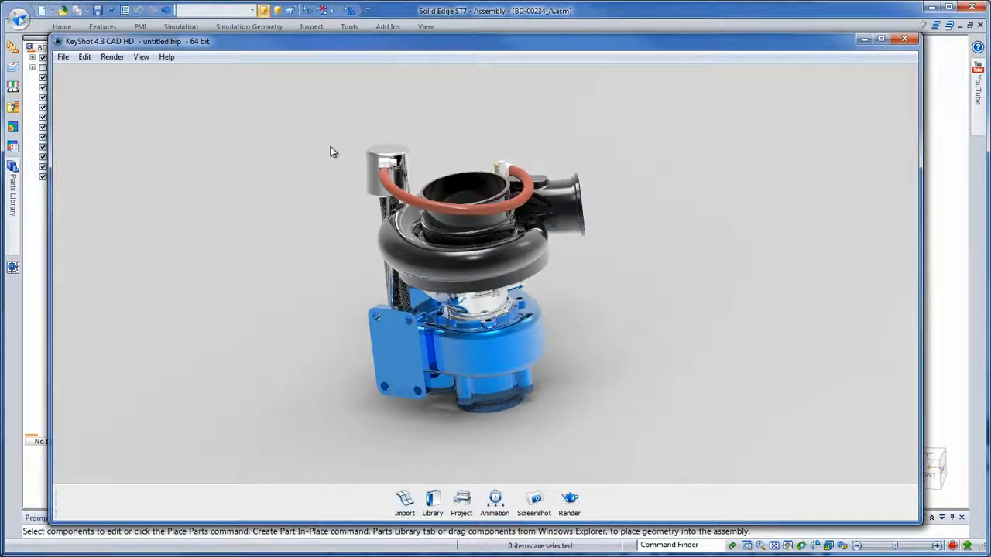
click(904, 40)
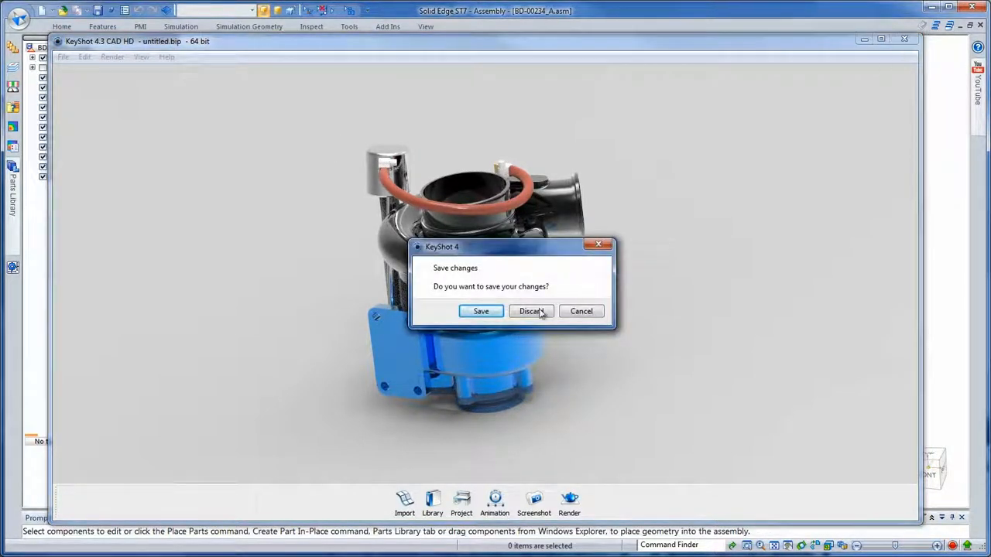
click(531, 312)
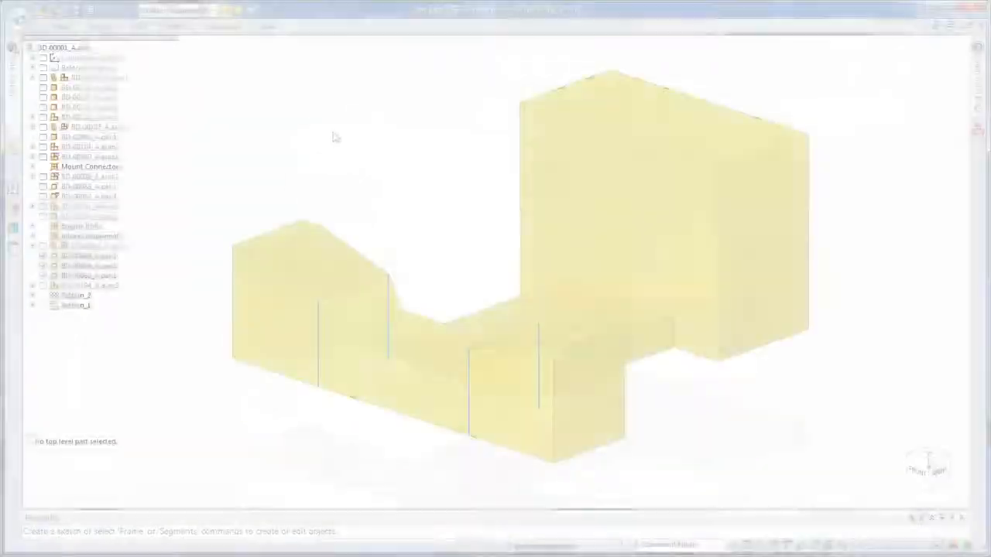
- Create a SquareTubing 50x50x4 frame along all edges of the large box body in BD-00001_A.asm
right_click(334, 137)
click(332, 165)
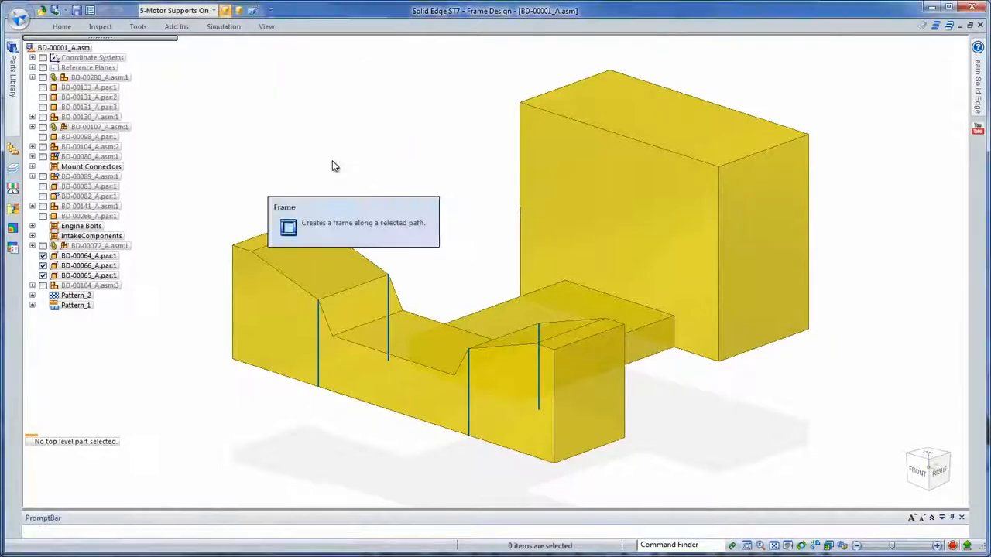
click(220, 50)
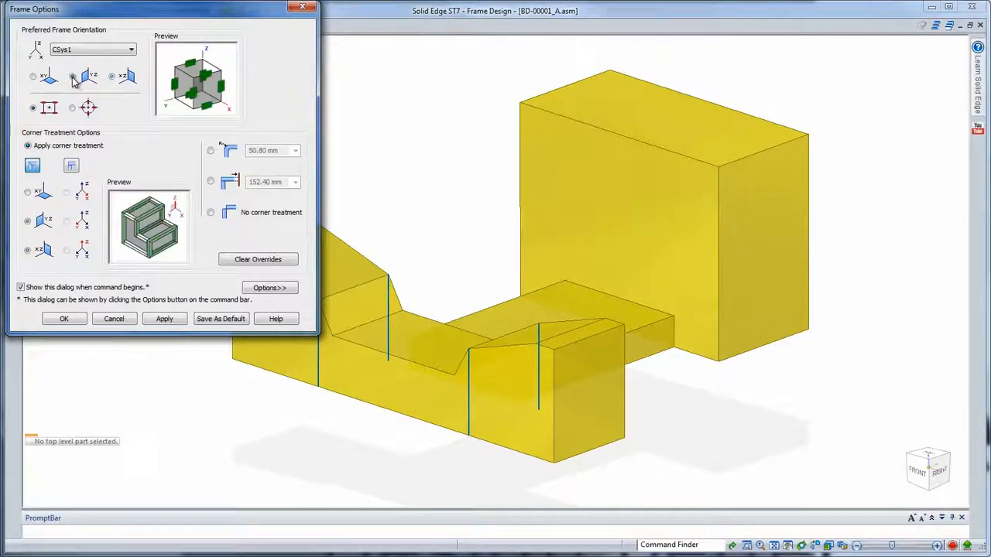
click(65, 319)
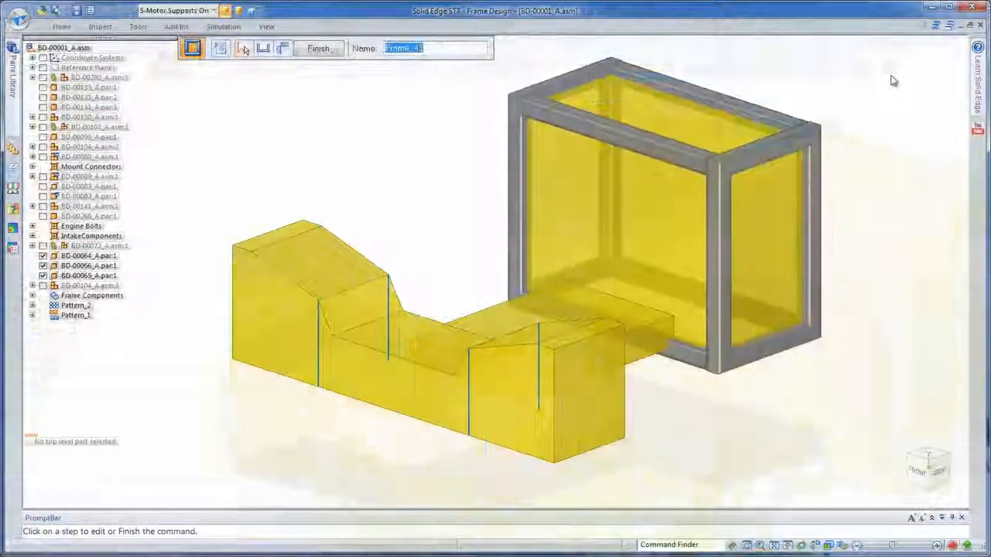
- Edit the large box frame's path with Single selection to remove the front upper member, and finish the frame
click(244, 49)
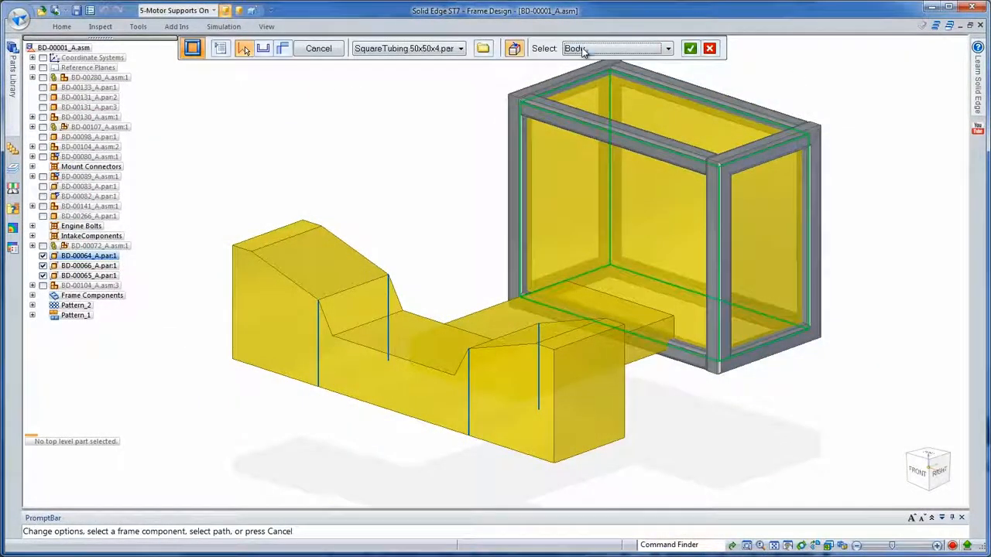
click(586, 48)
click(586, 62)
right_click(818, 103)
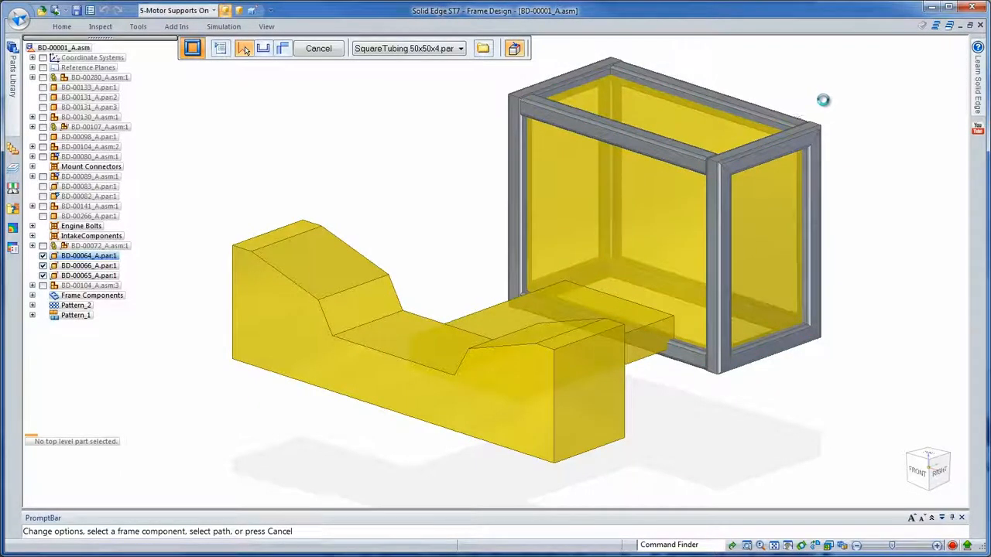
click(318, 48)
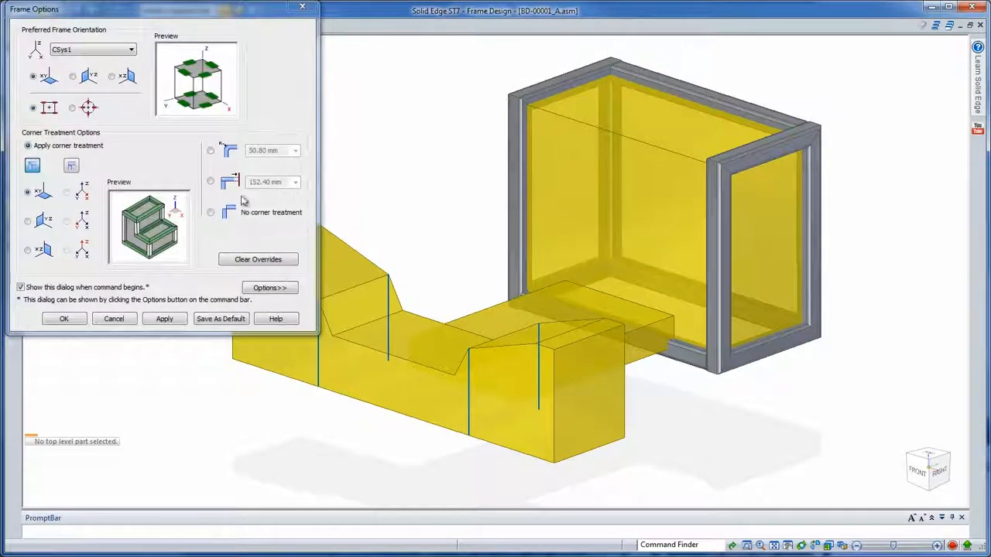
- Create a SquareTubing 50x50x4 frame around the bottom face of the stepped body using Face selection
click(62, 319)
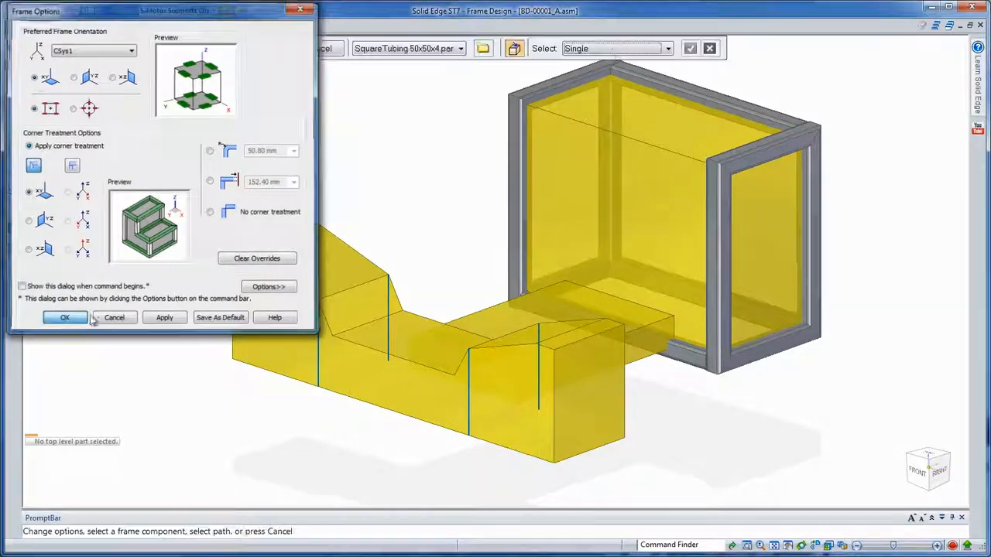
click(633, 49)
click(604, 83)
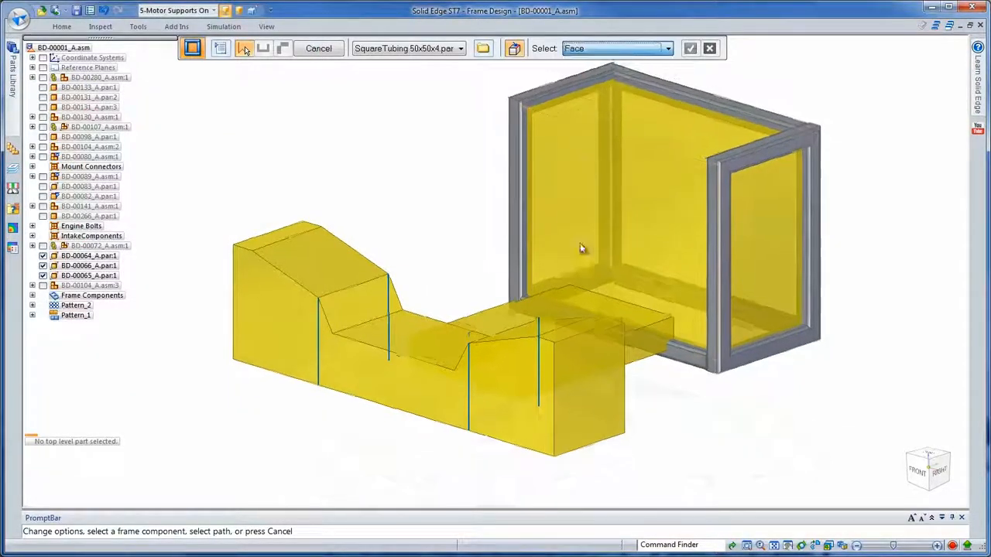
middle_drag(579, 243, 575, 166)
click(398, 343)
click(690, 48)
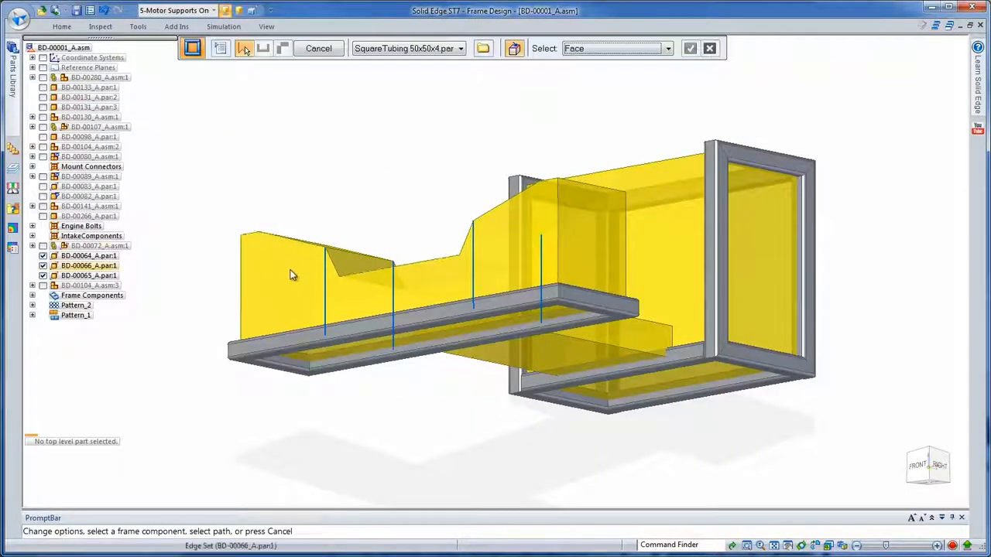
- Frame the stepped body's front face, using Single selection to replace the notch edges with the two vertical sketch lines
click(293, 275)
click(670, 50)
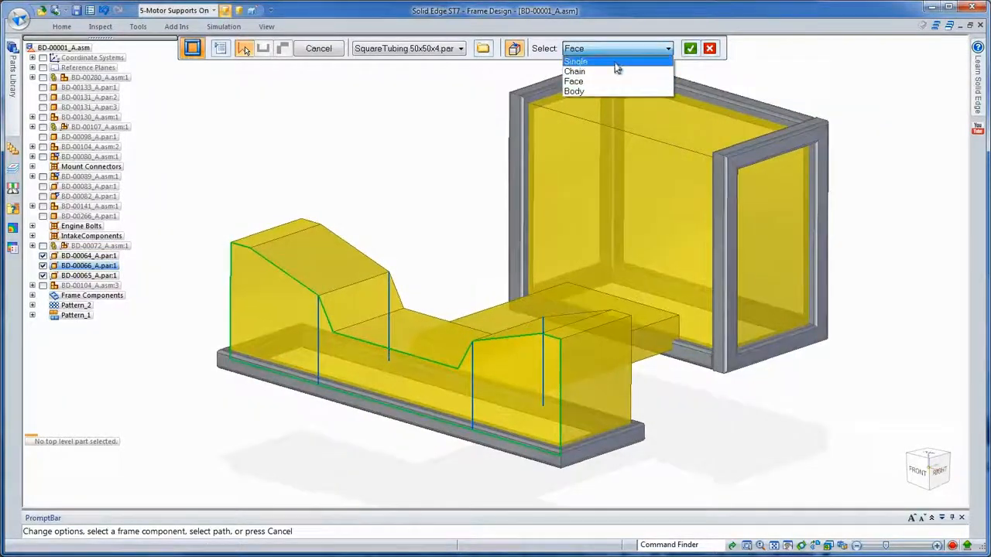
click(615, 63)
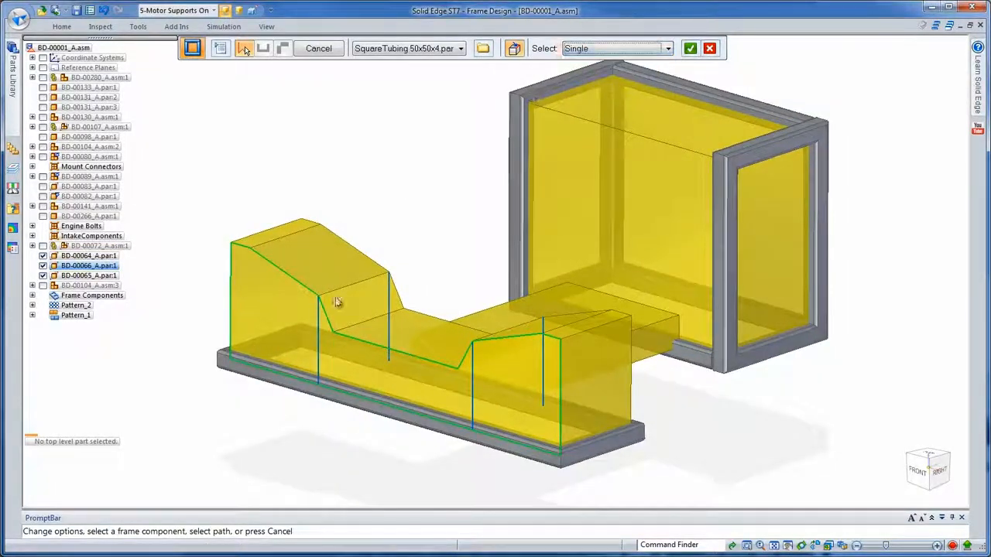
click(474, 369)
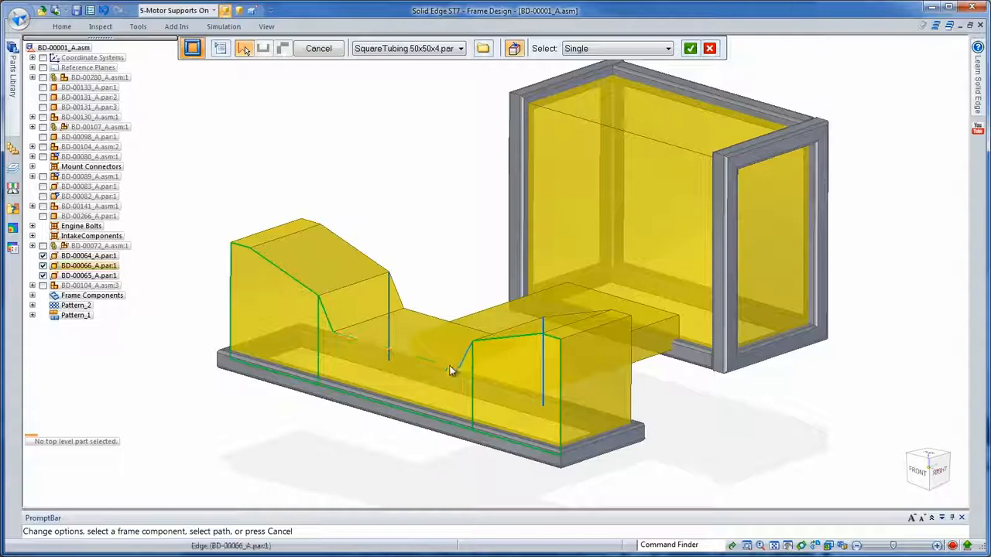
click(332, 323)
right_click(418, 151)
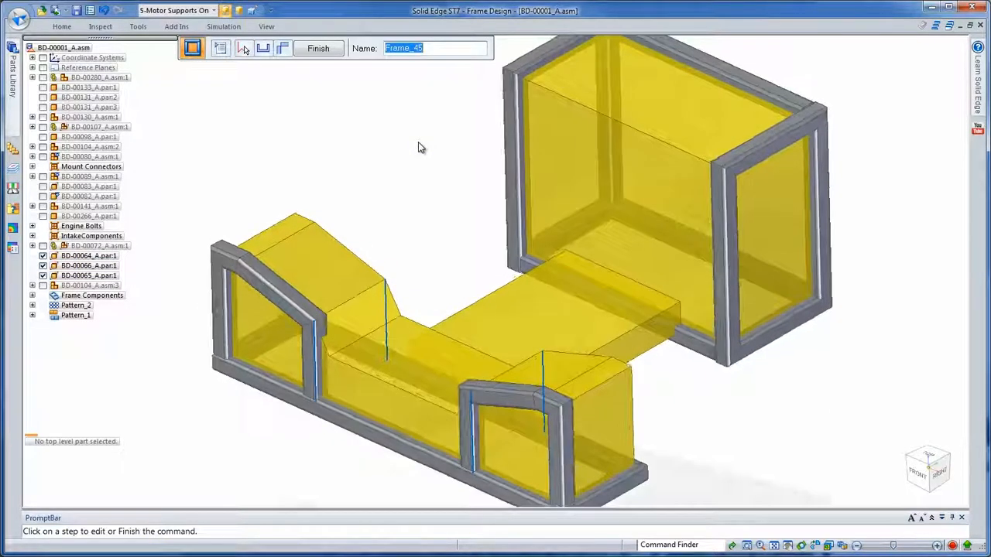
right_click(418, 142)
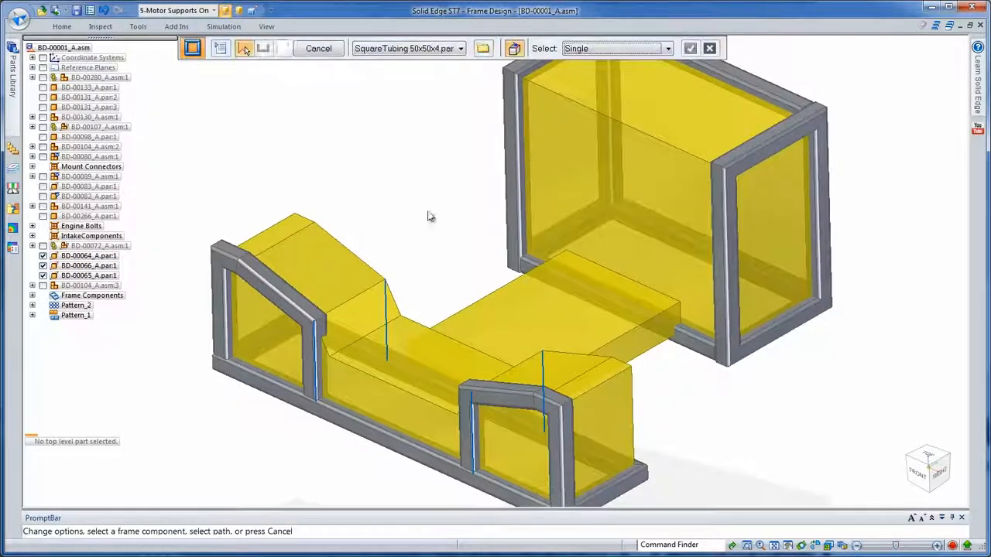
click(522, 364)
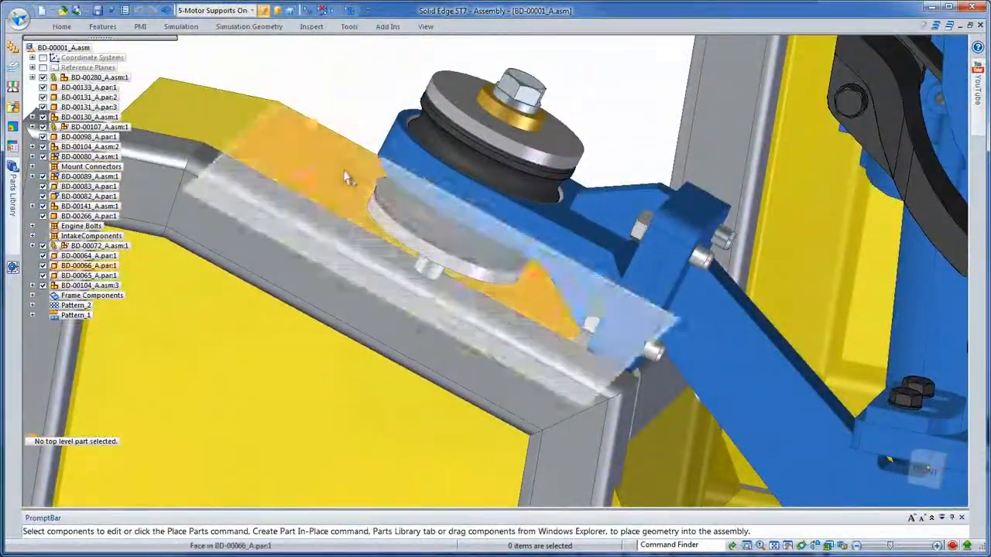
- Move the sloped upper face of BD-00066_A so the frame tube meets the underside of the engine mount
click(353, 167)
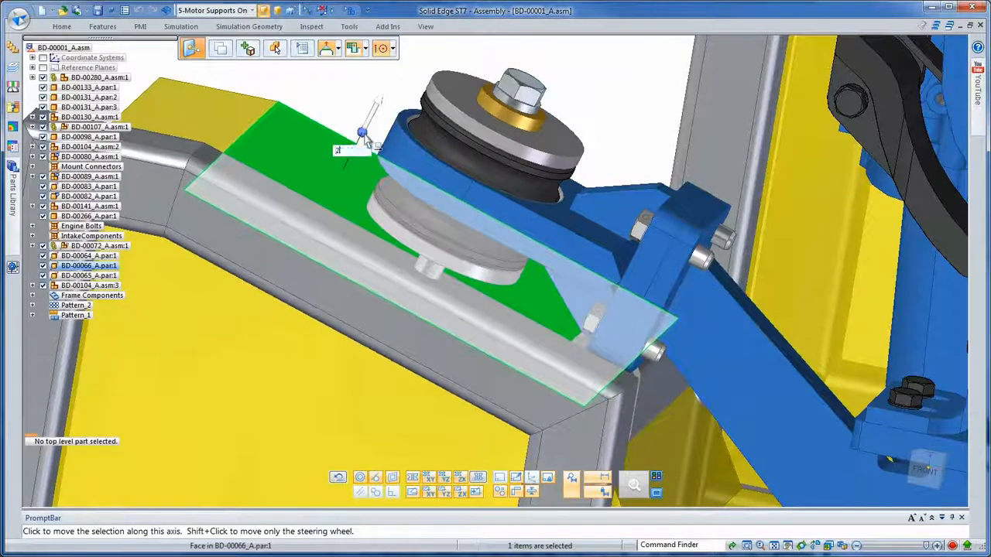
click(381, 105)
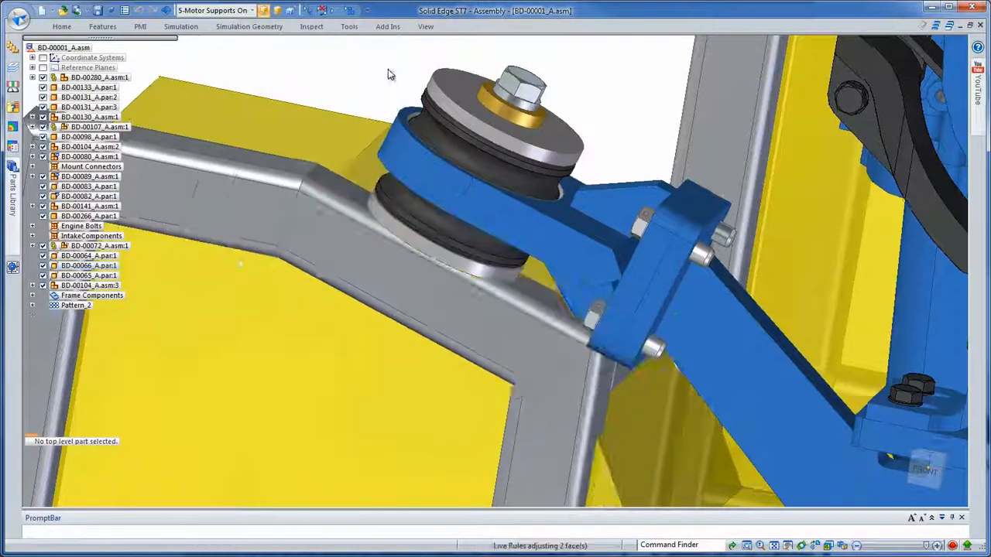
click(389, 74)
- Hide the envelope parts BD-00064_A, BD-00066_A and BD-00065_A, and apply the High Quality view style to the assembly
click(43, 256)
click(43, 266)
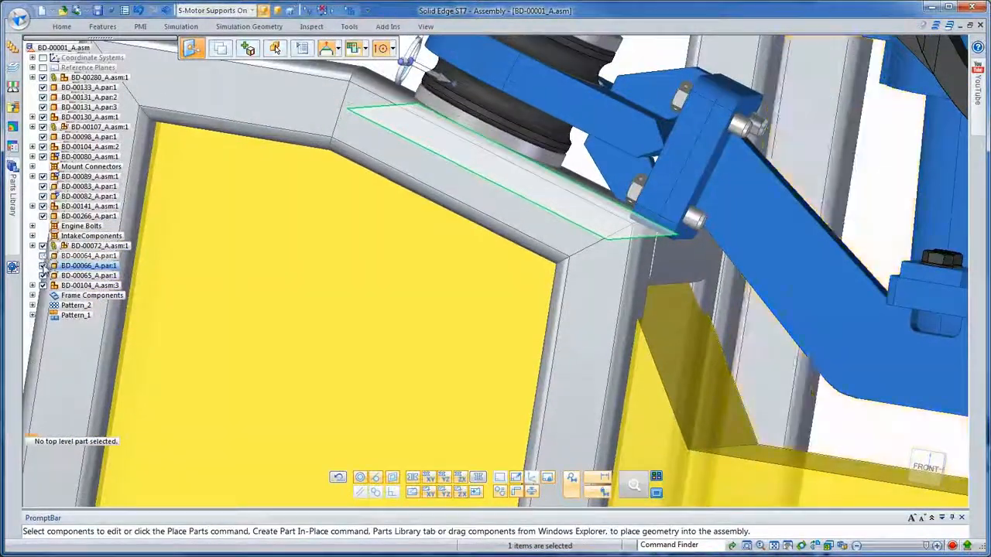
click(43, 275)
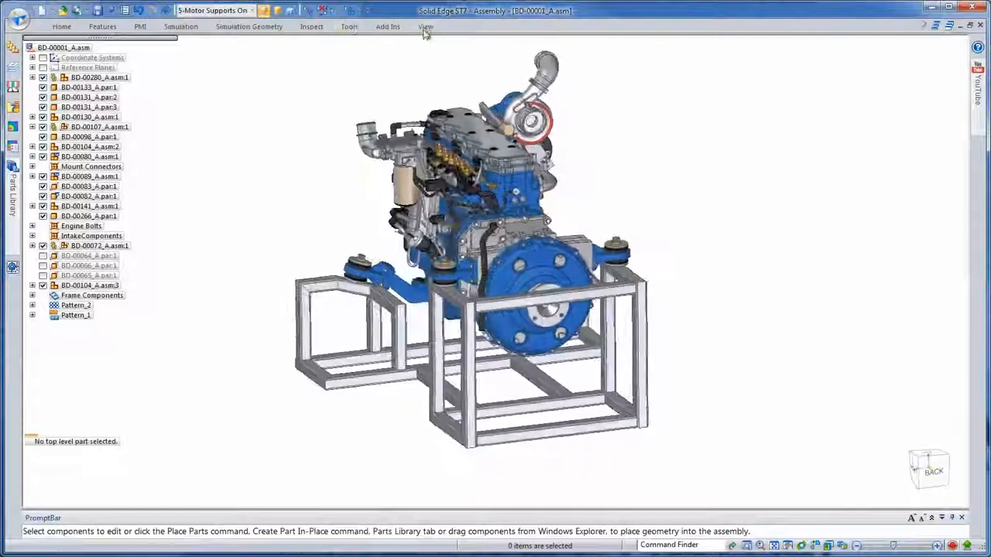
click(425, 28)
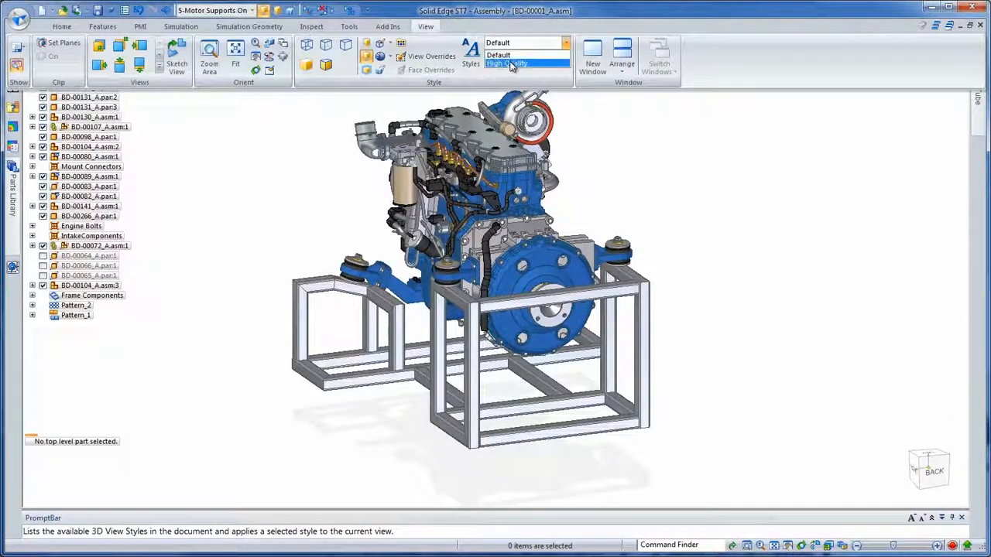
click(509, 64)
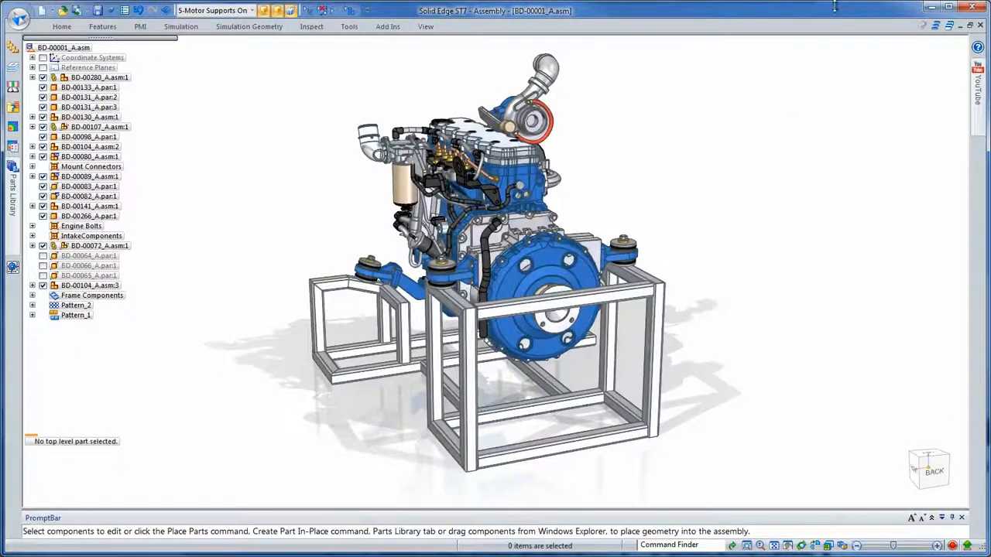